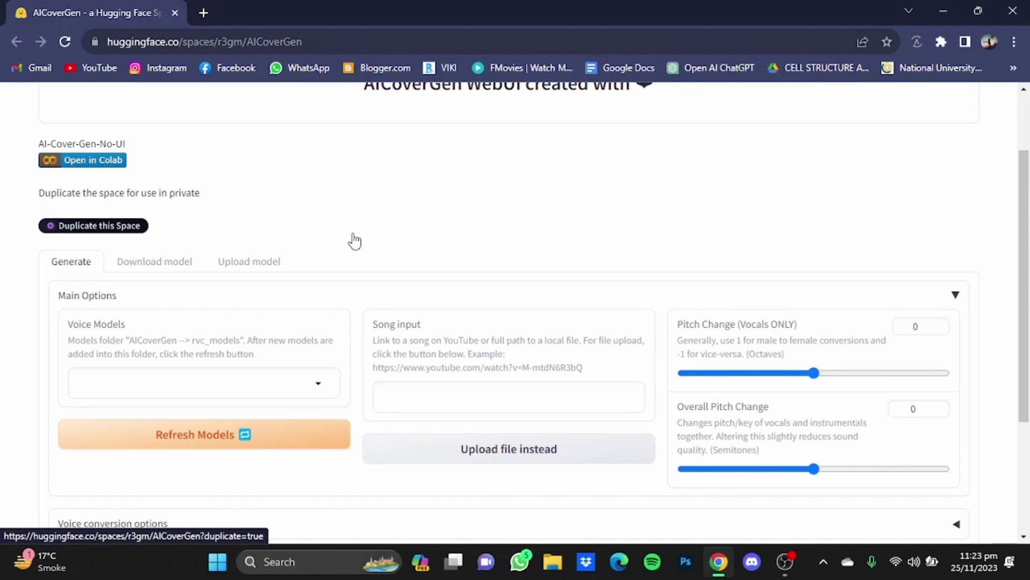
Step: Open AICoverGen's Download model form for fetching a voice model from a link
click(180, 276)
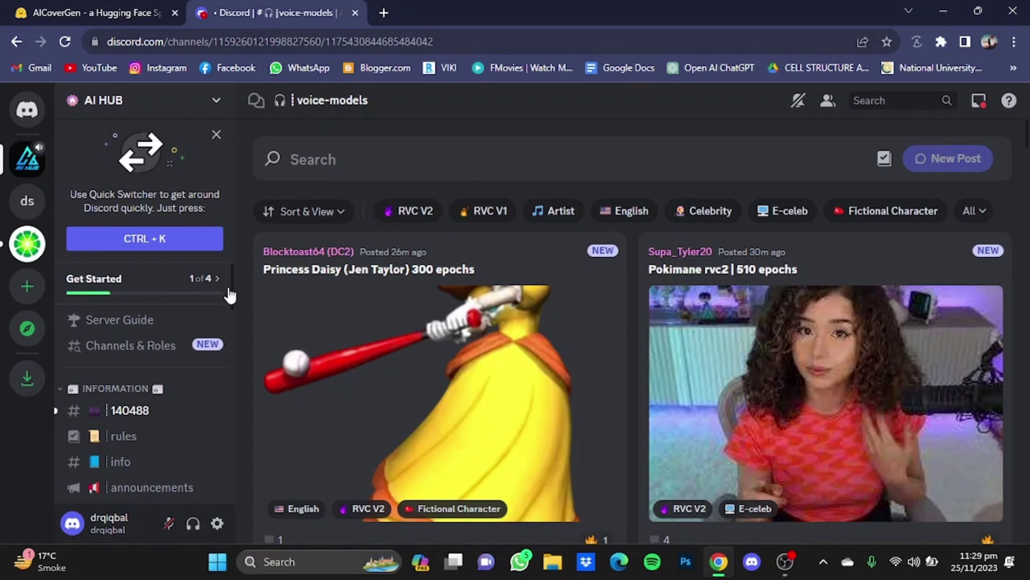
Step: Open the Charlie Chaplin (RVC V2) 280 Epochs post in Discord's #voice-models channel
drag(232, 289, 228, 338)
mouse_move(155, 413)
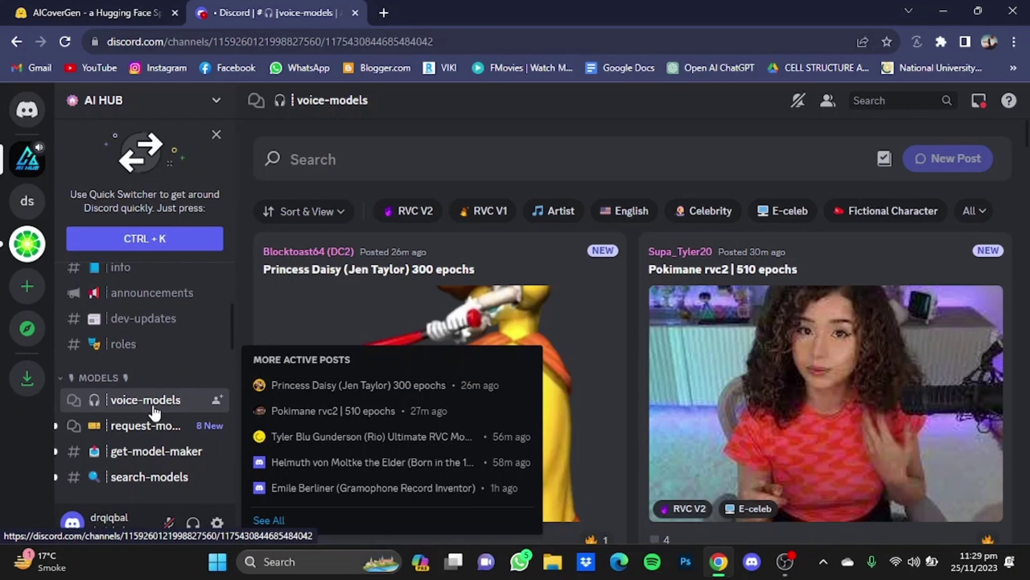
click(385, 164)
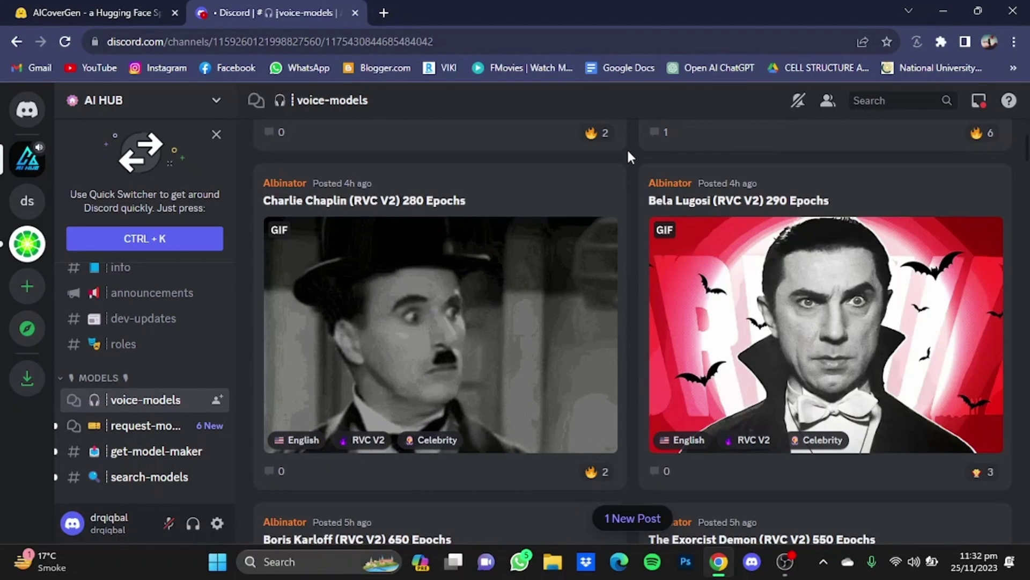
click(501, 208)
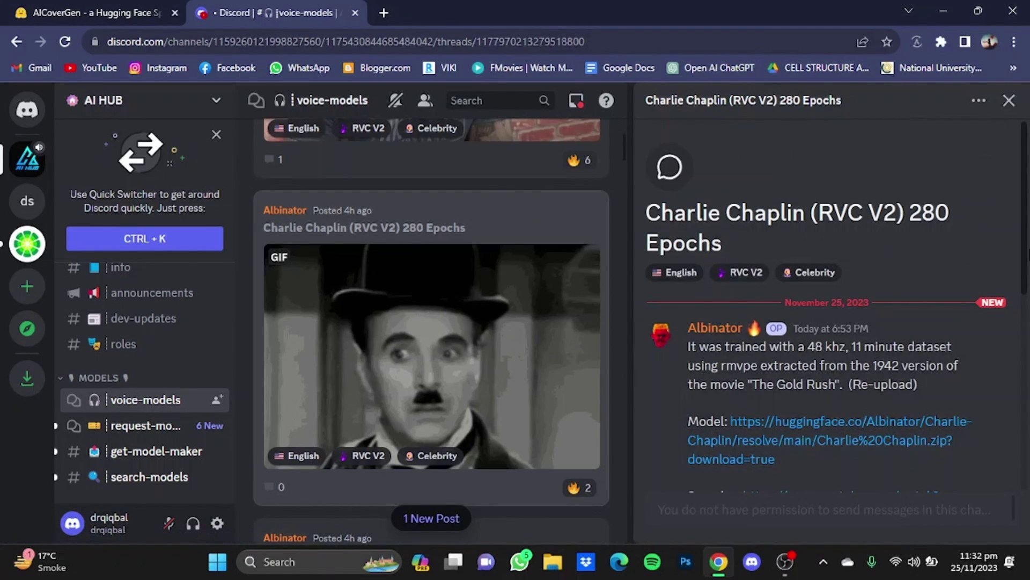
Step: Copy the text of the message containing the HuggingFace model link
scroll(1016, 215, down, 2)
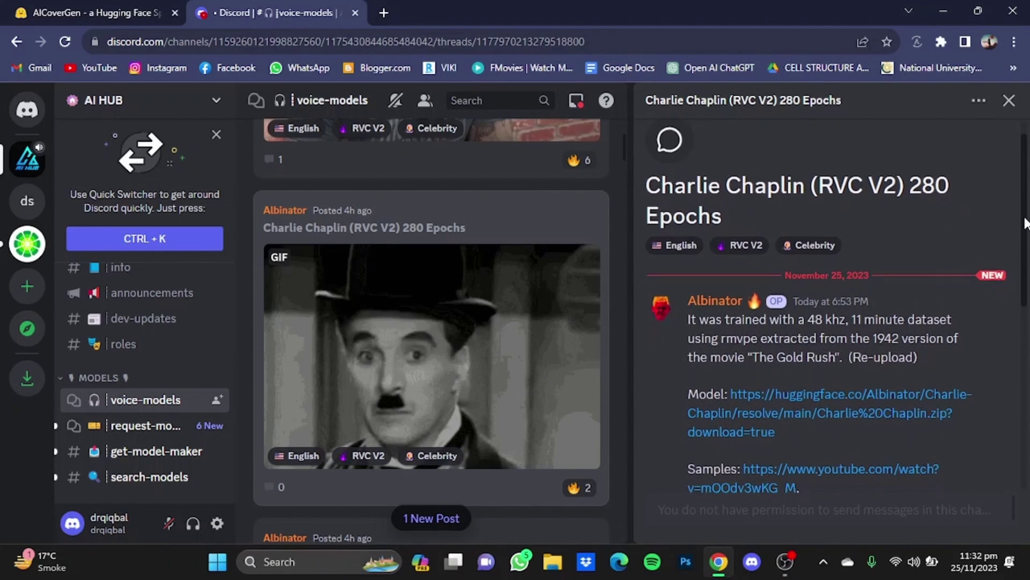
scroll(966, 279, down, 2)
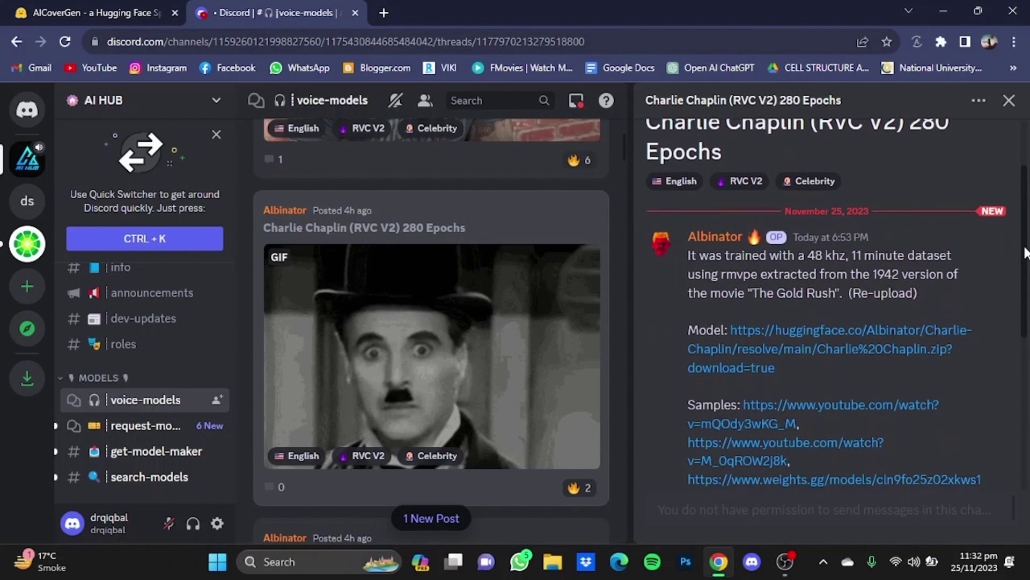
right_click(847, 345)
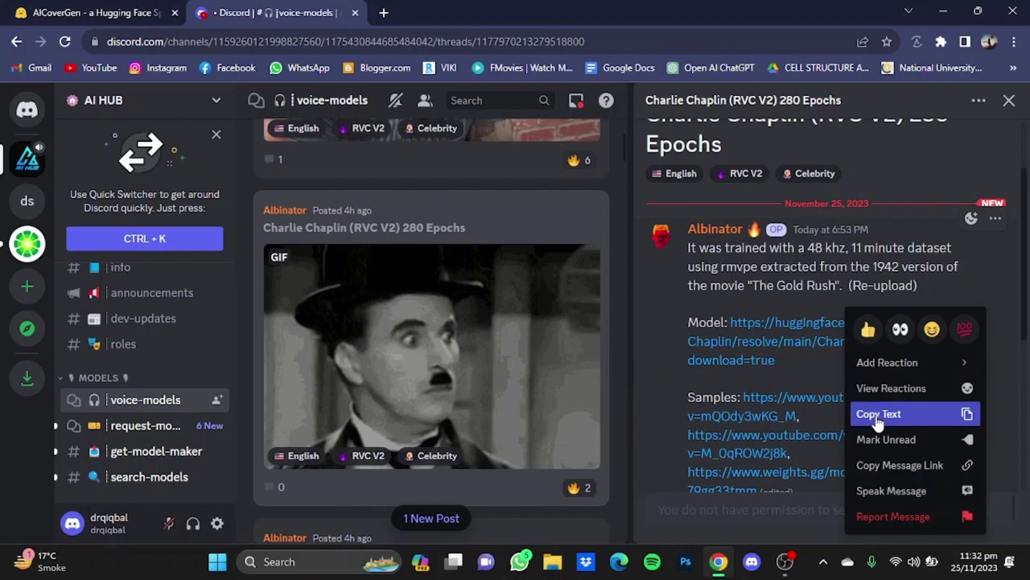
click(878, 414)
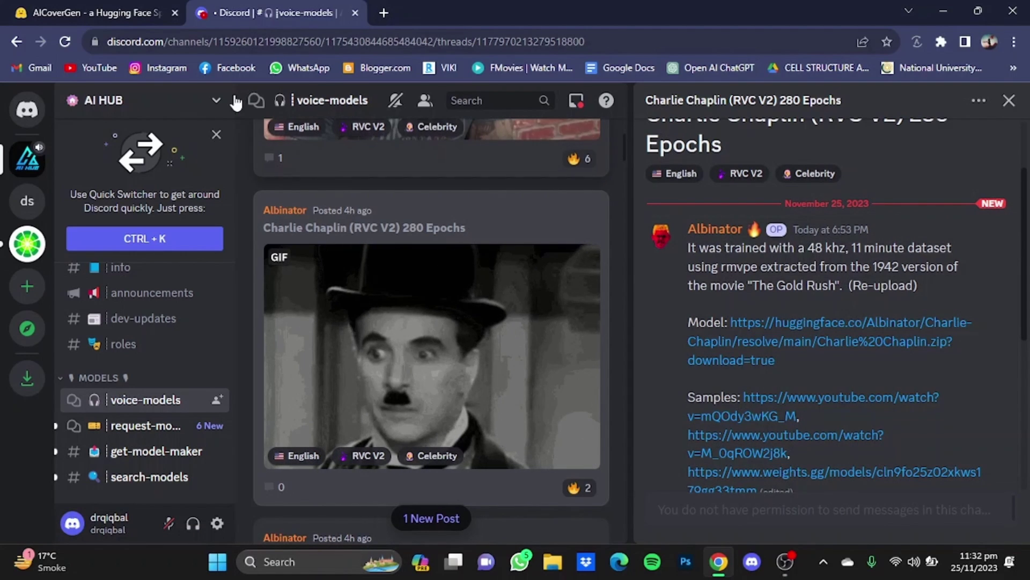
Step: Paste the copied Charlie Chaplin message into AICoverGen's Download link to model field
click(166, 10)
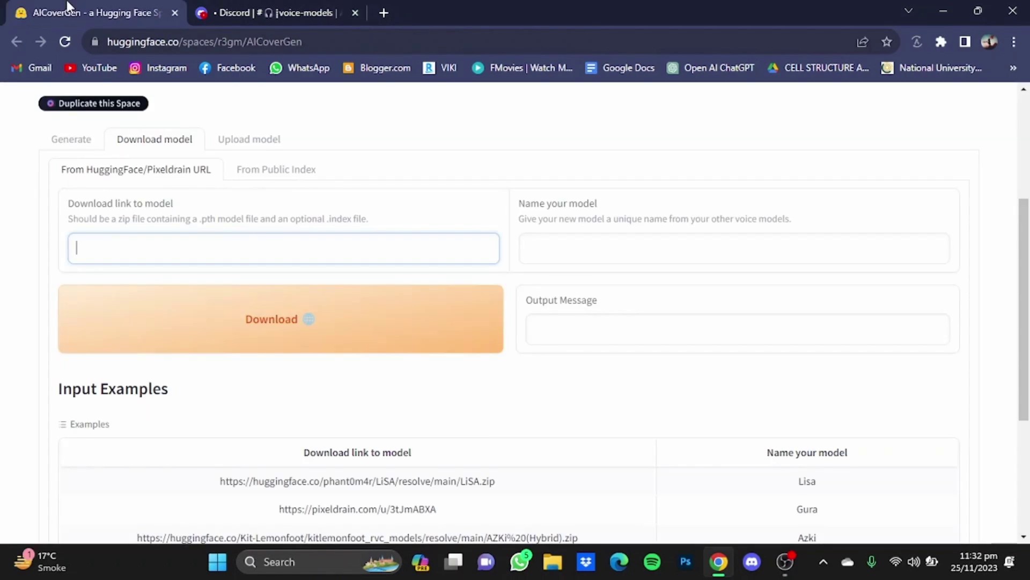
click(290, 251)
key(ctrl+v)
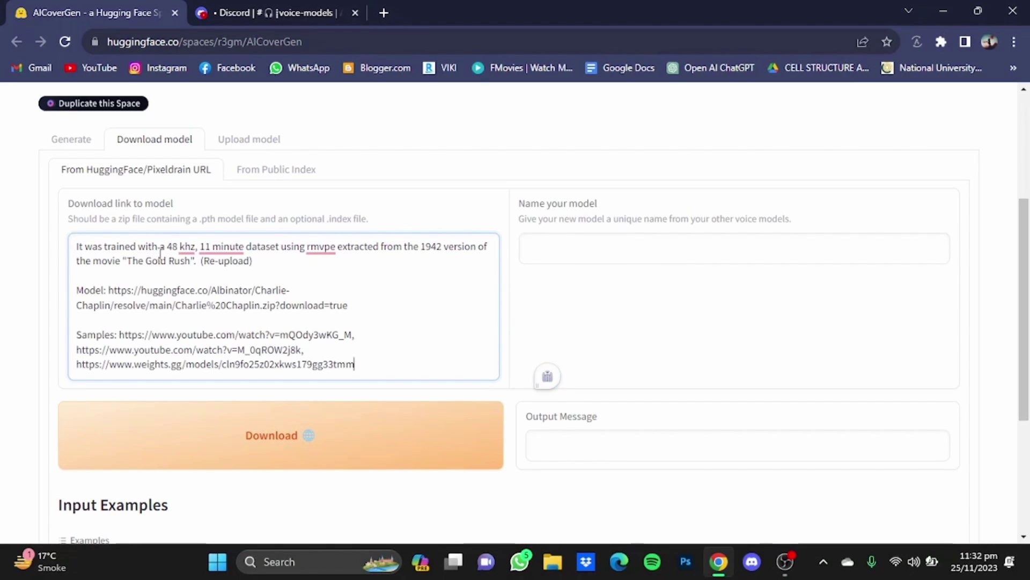
Step: Strip the sample links, weights.gg link, description and 'Model:' label, leaving only the zip URL
click(327, 350)
drag(306, 350, 76, 335)
key(BackSpace)
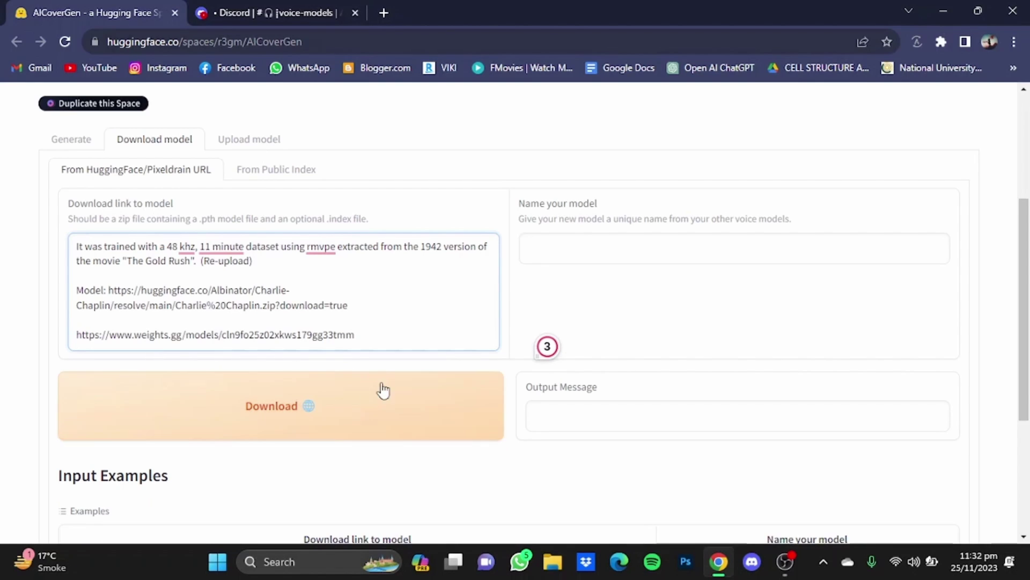
drag(378, 335, 39, 372)
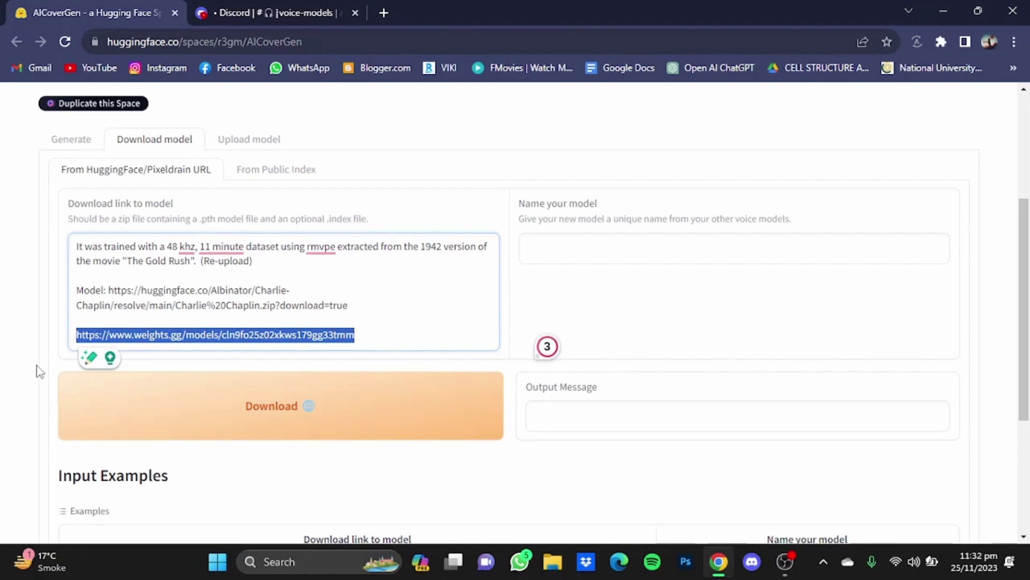
key(BackSpace)
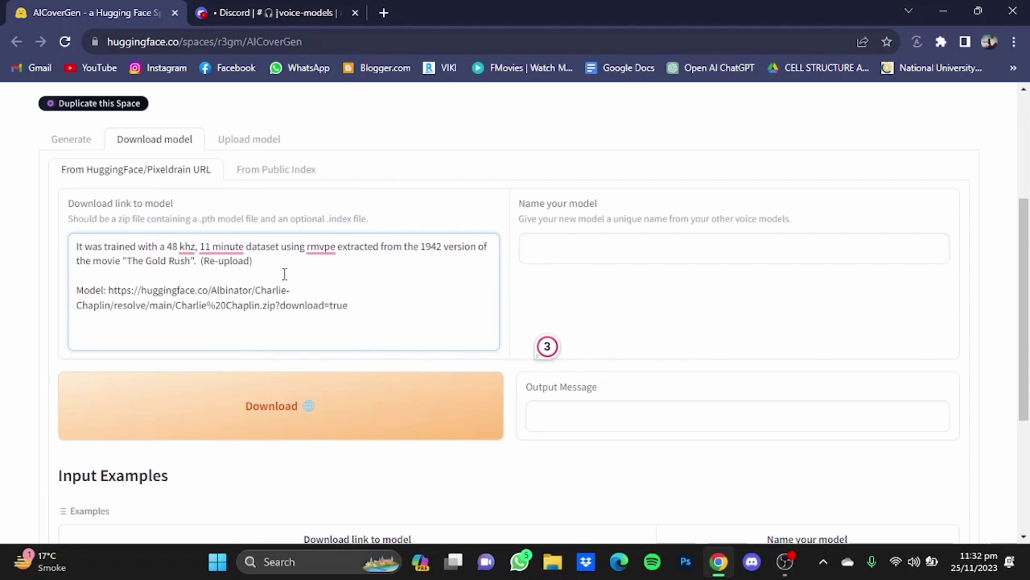
drag(252, 262, 62, 240)
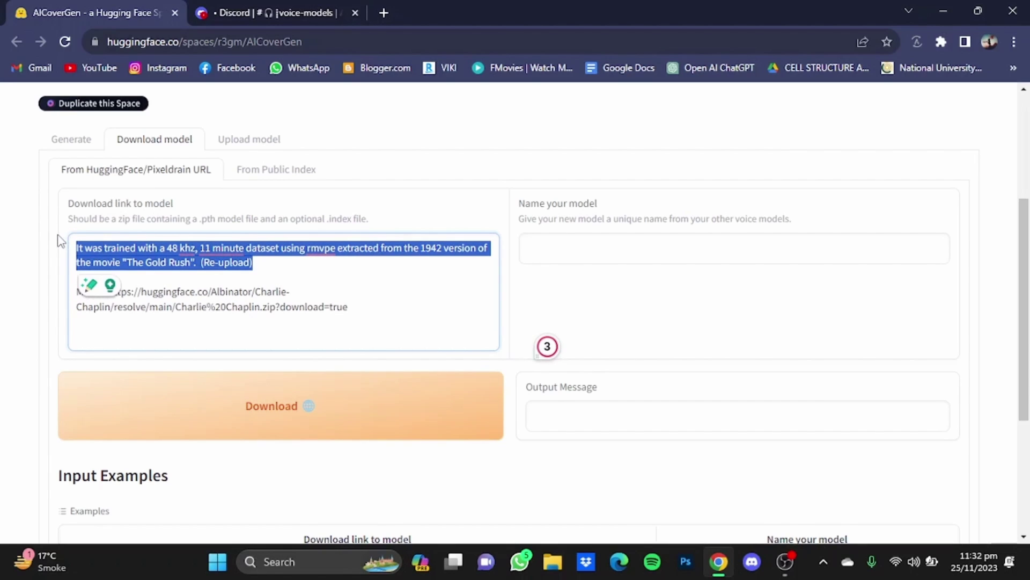
key(BackSpace)
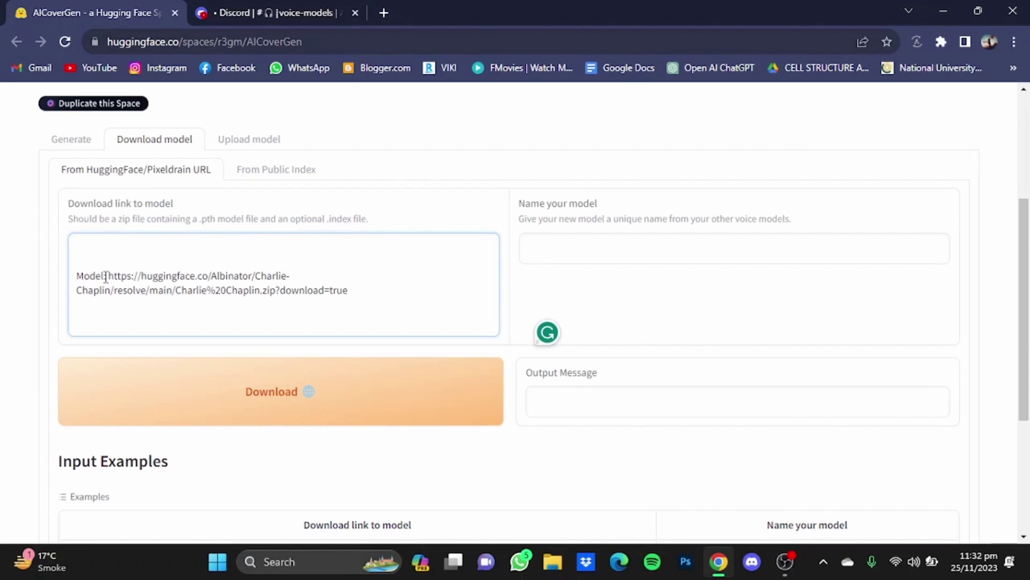
key(BackSpace)
key(BackSpace)
key(BackSpace)
key(BackSpace)
key(BackSpace)
key(BackSpace)
key(BackSpace)
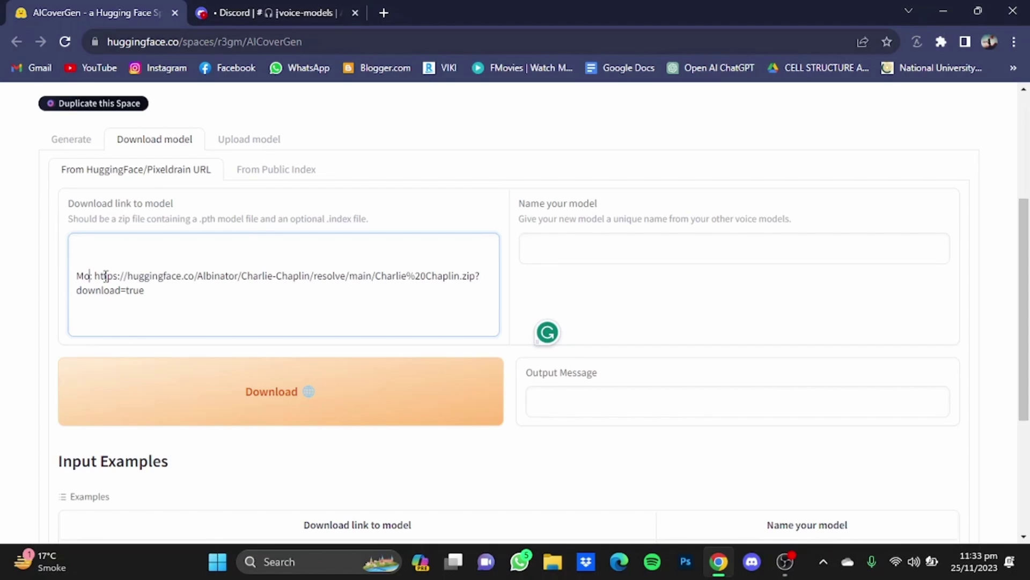
click(80, 246)
key(BackSpace)
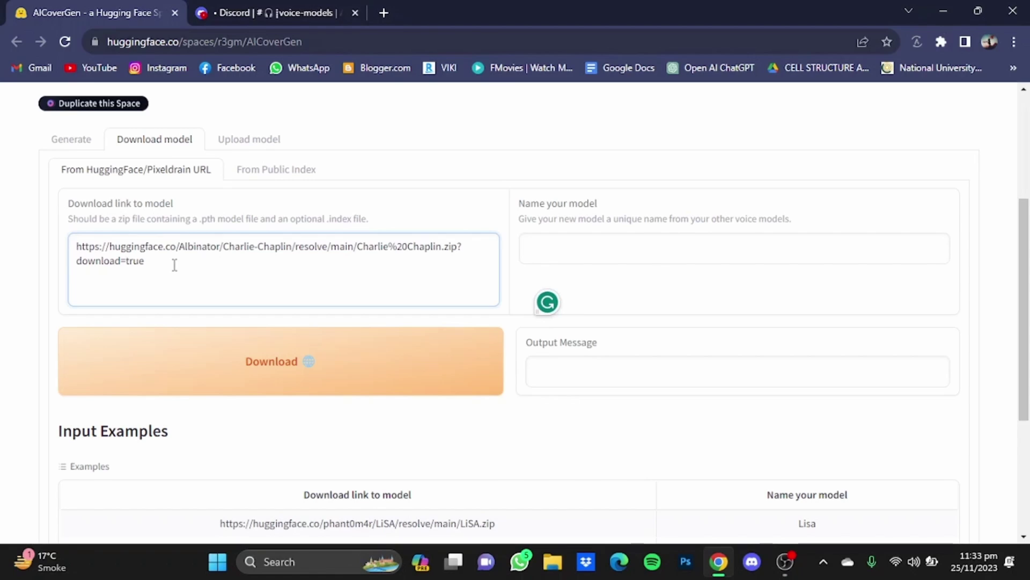
Step: Name the model 'charlie' and download it from the pasted HuggingFace link
click(640, 245)
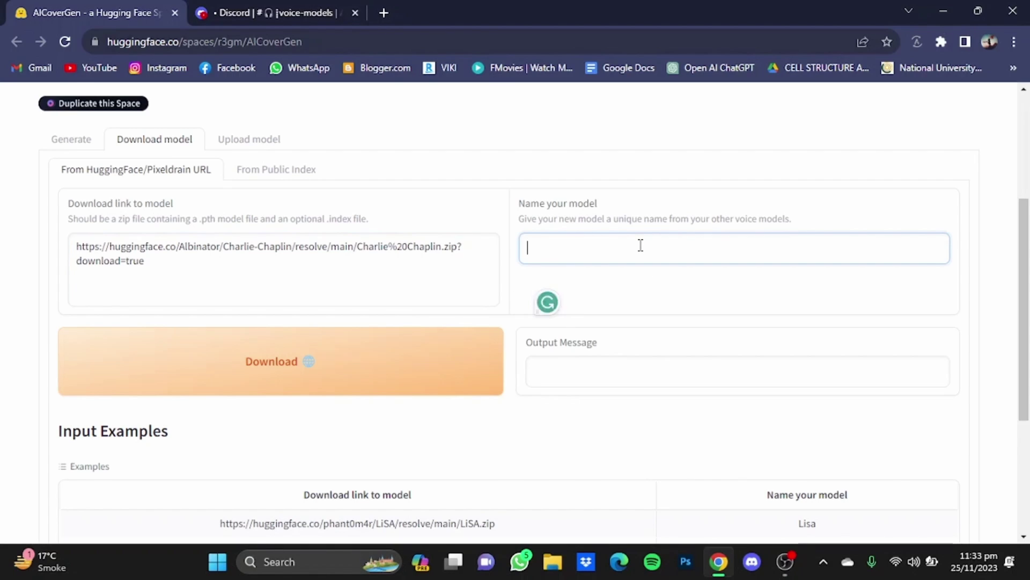
text(charlie)
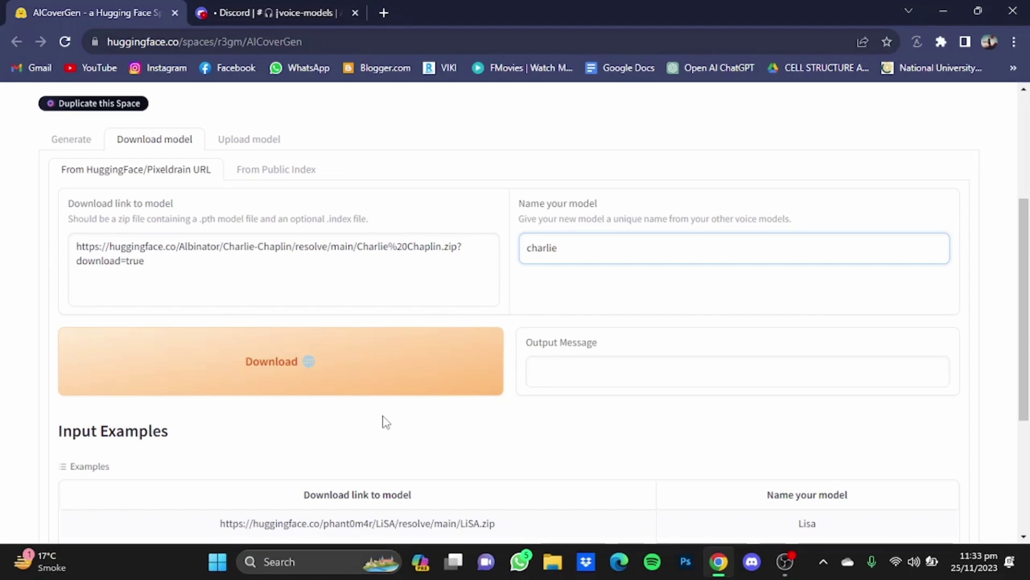
click(339, 378)
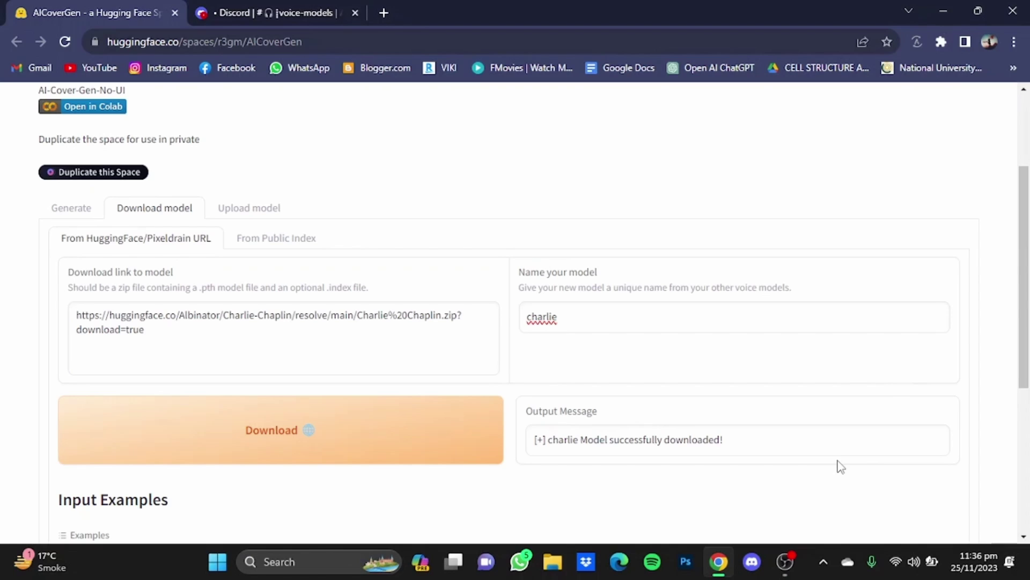
Step: On the Generate tab, refresh the voice models list and select charlie
click(58, 215)
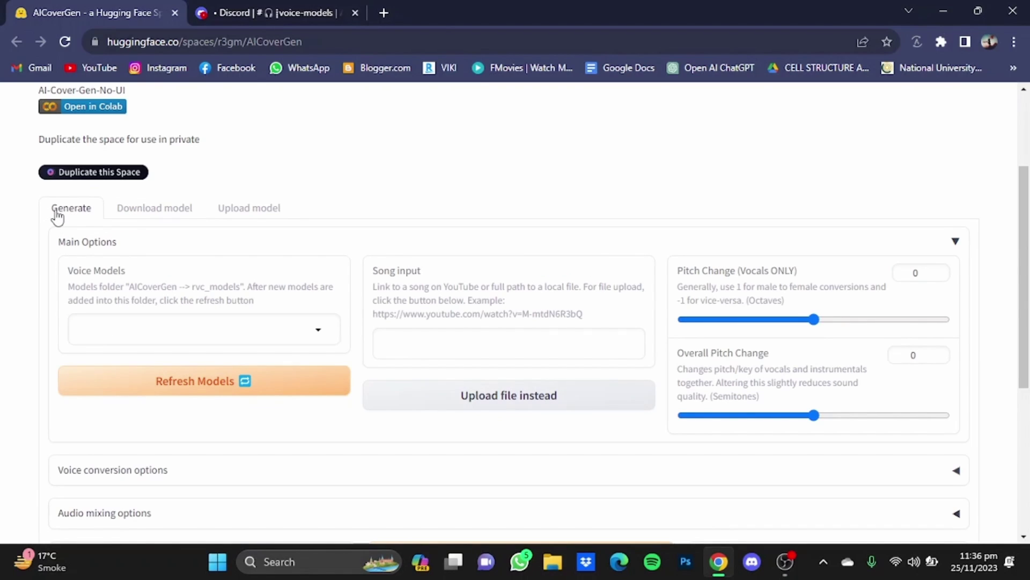
click(153, 380)
click(320, 334)
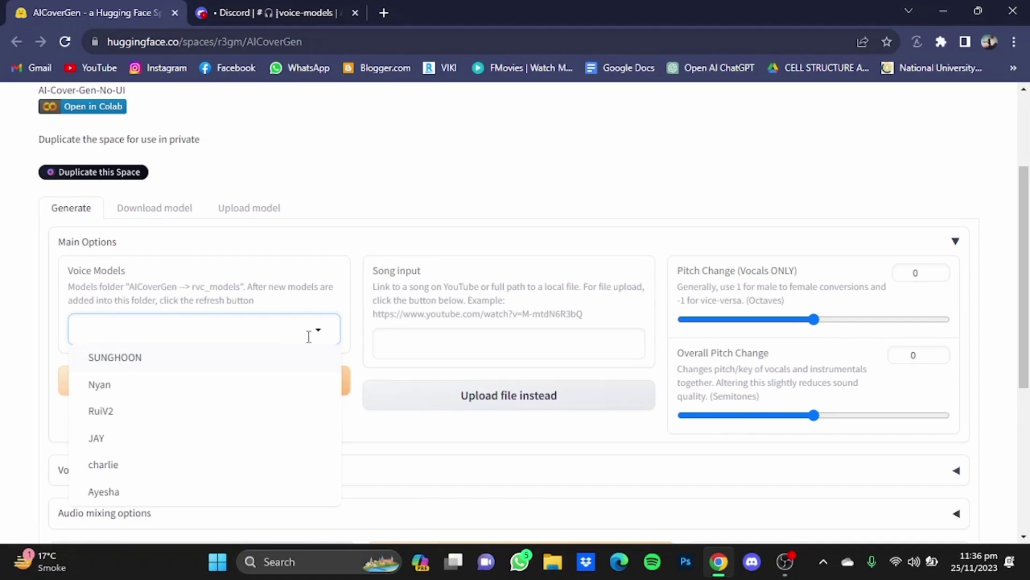
click(192, 471)
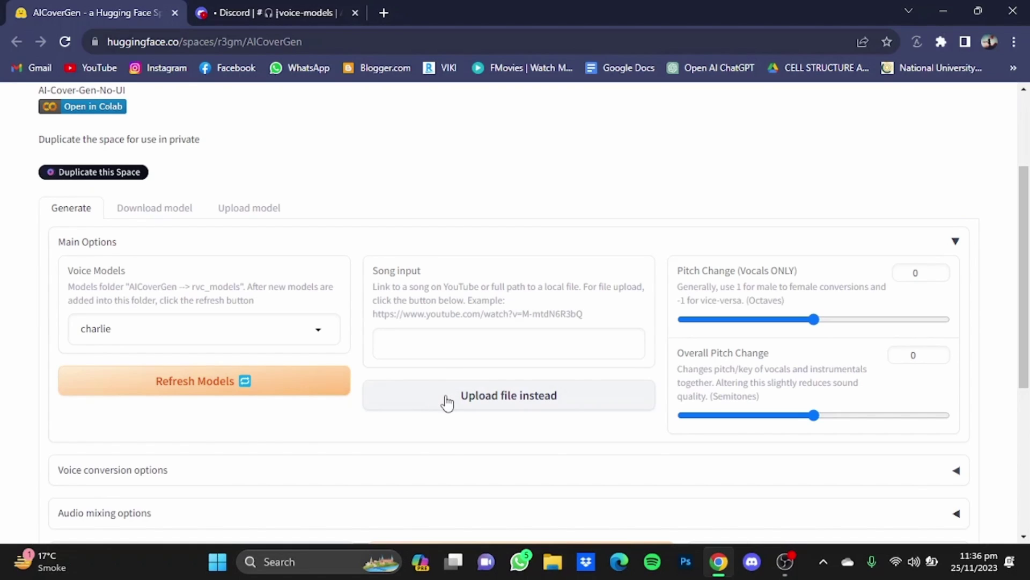
Step: Paste the youtu.be song link into the song input, leaving both pitch changes at 0
click(483, 345)
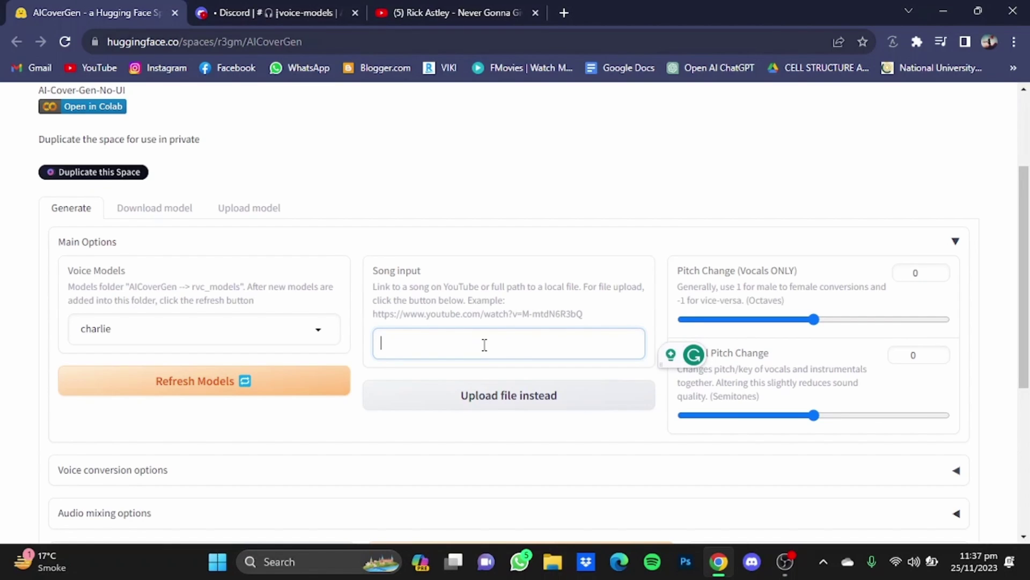
key(ctrl+v)
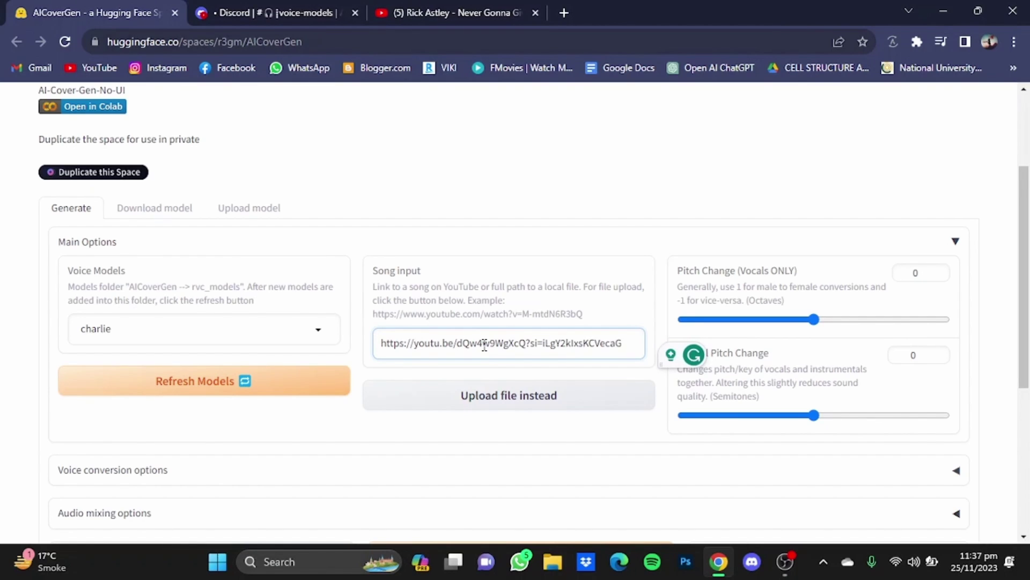
click(818, 455)
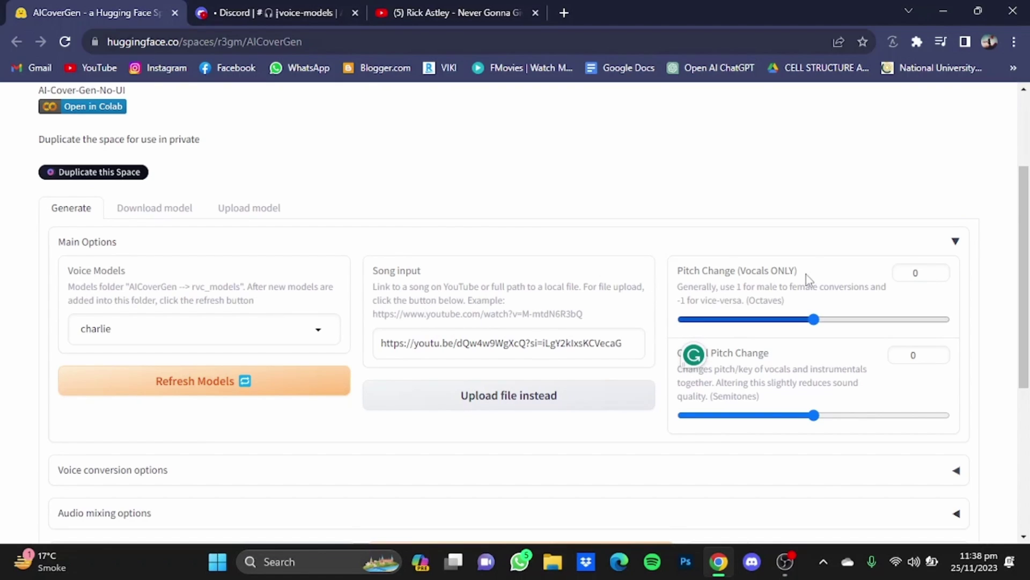
scroll(806, 275, down, 2)
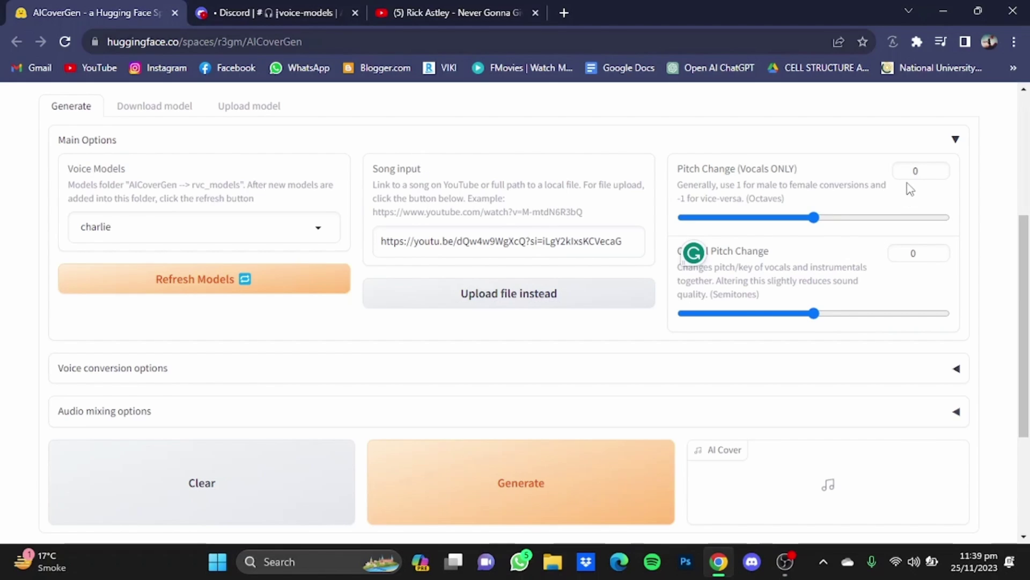
scroll(783, 425, down, 1)
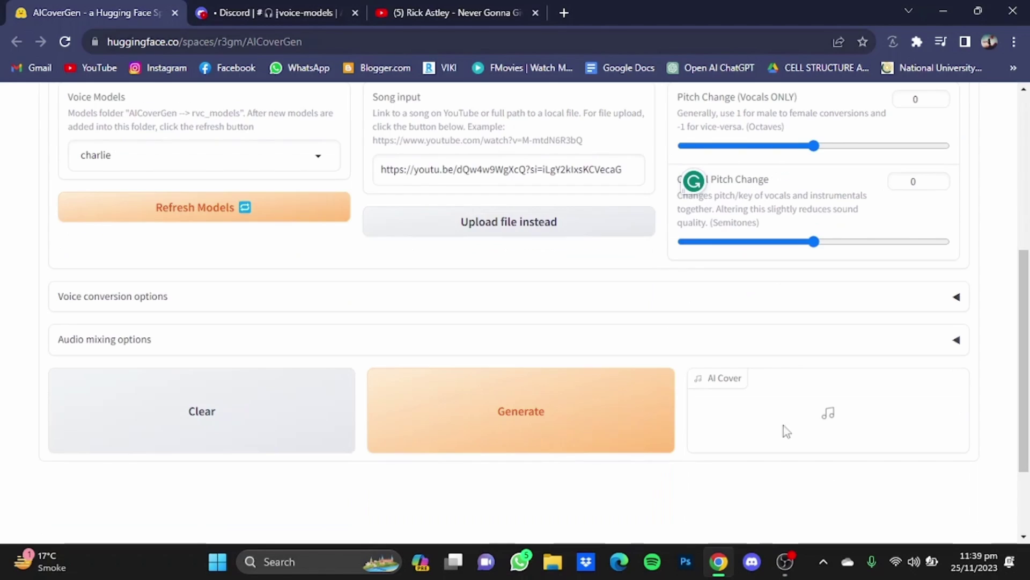
click(597, 450)
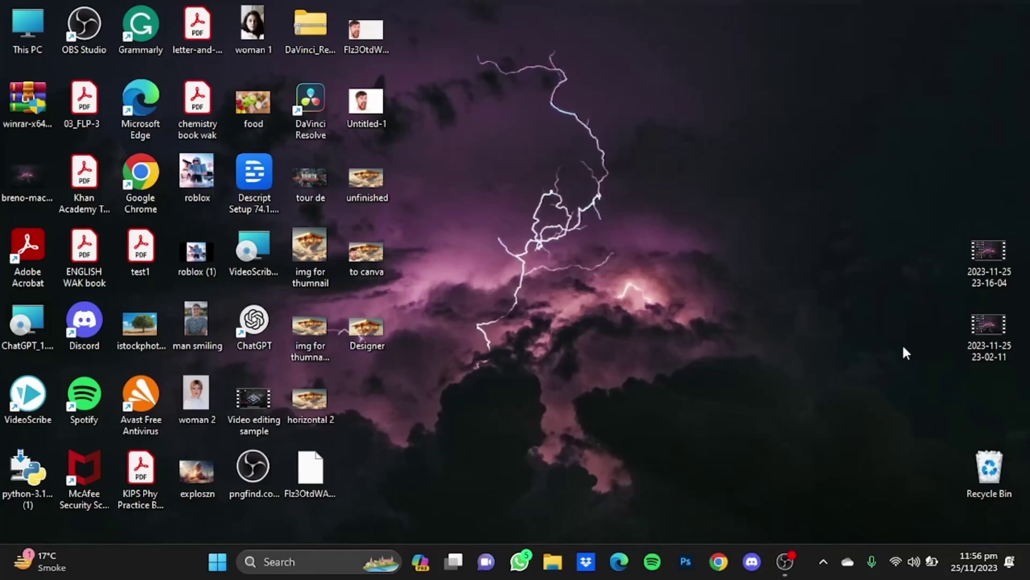